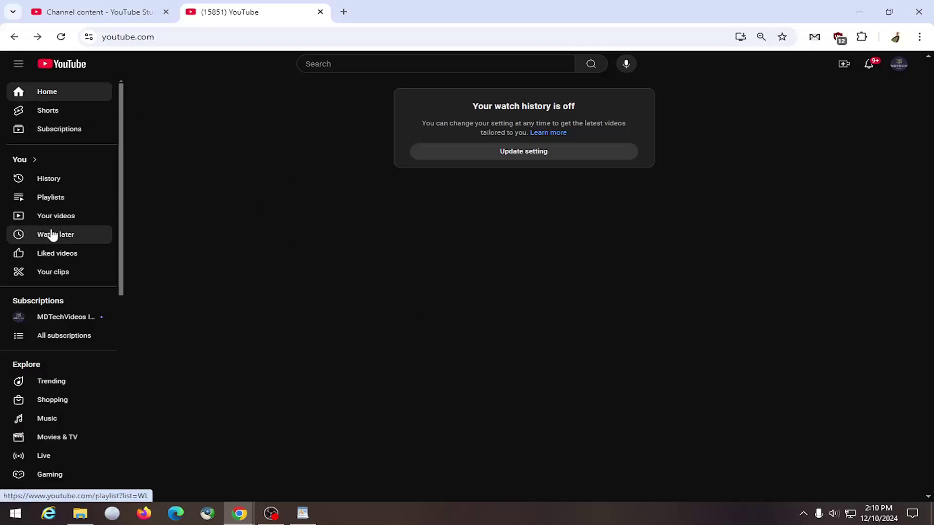
- Open the YouTube Watch history page from the left sidebar
click(50, 181)
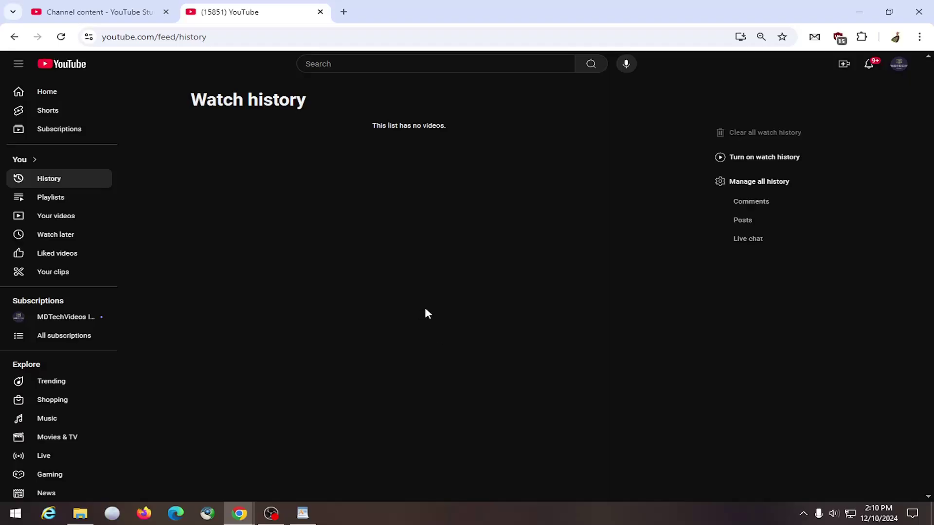
- Choose 'Turn on watch history' to bring up the confirmation prompt
click(760, 157)
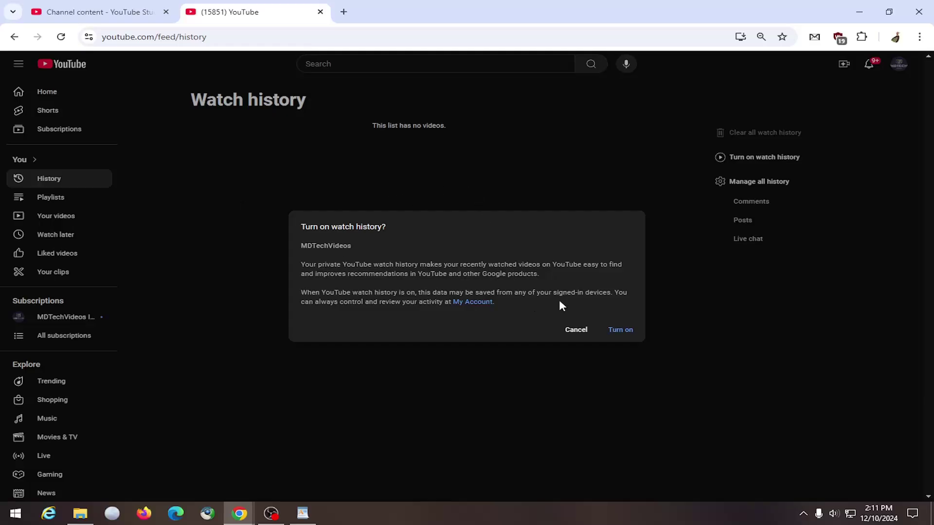
- Confirm 'Turn on' so watch history is enabled
click(620, 330)
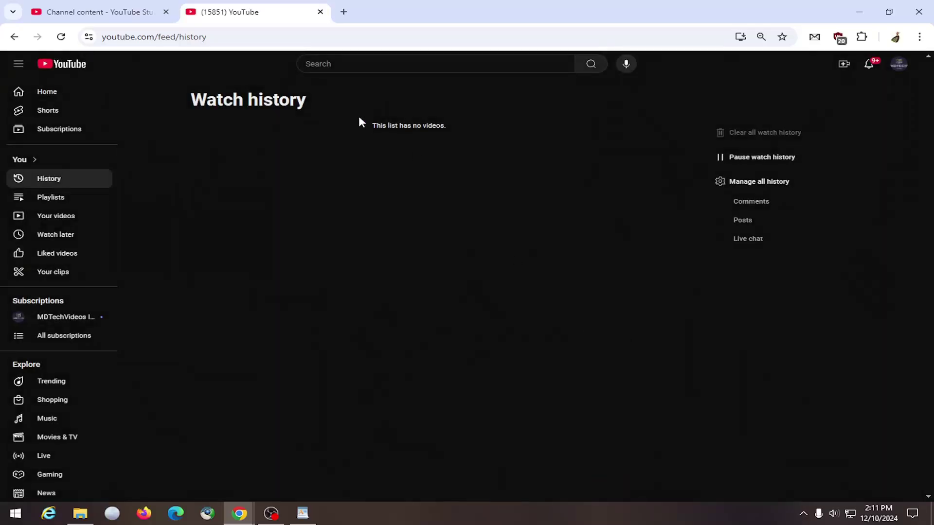